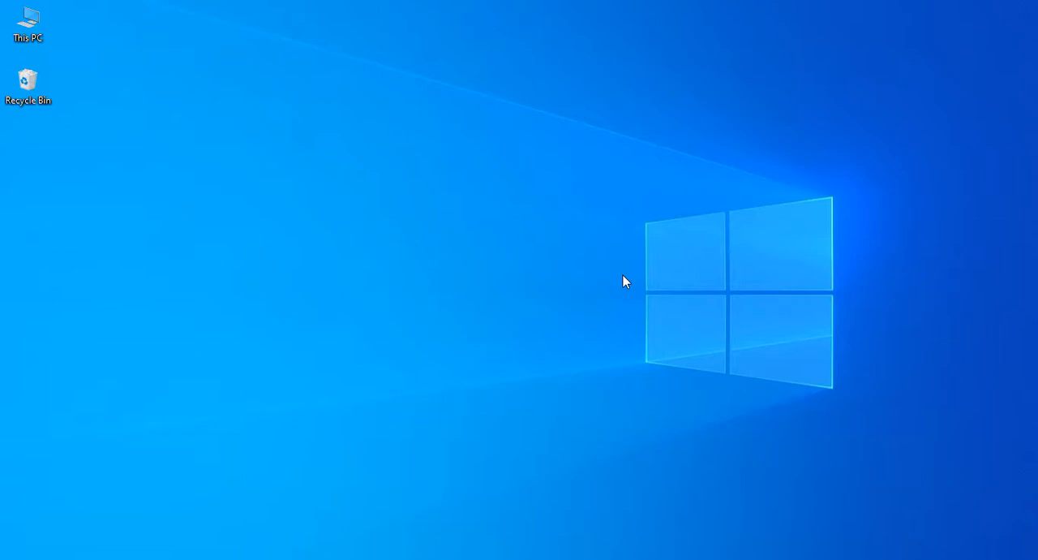
Launch rufus-3.11 from the Downloads folder and close the File Explorer window
{"action": "key", "text": "super+e"}
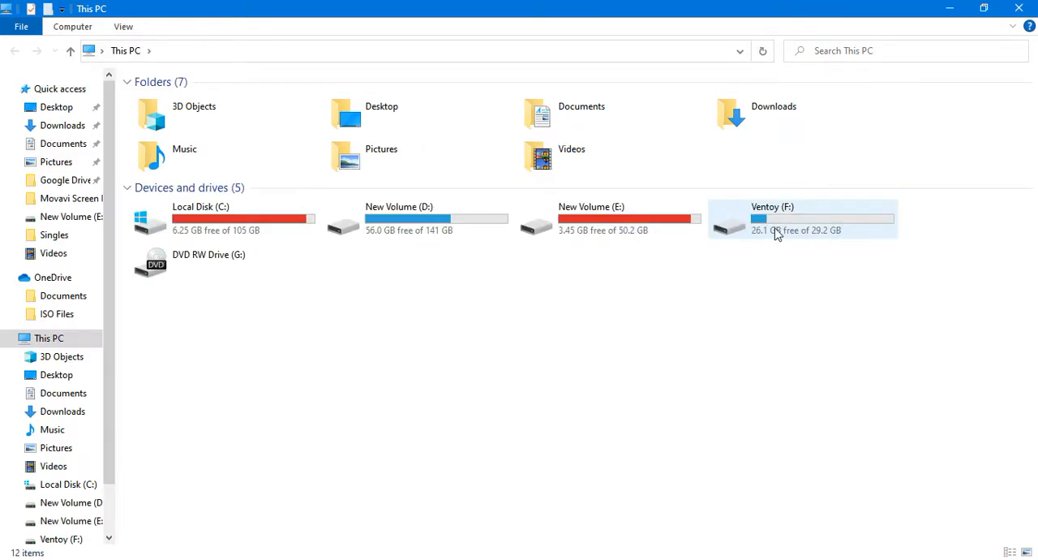
{"action": "double_click", "coordinate": [732, 112]}
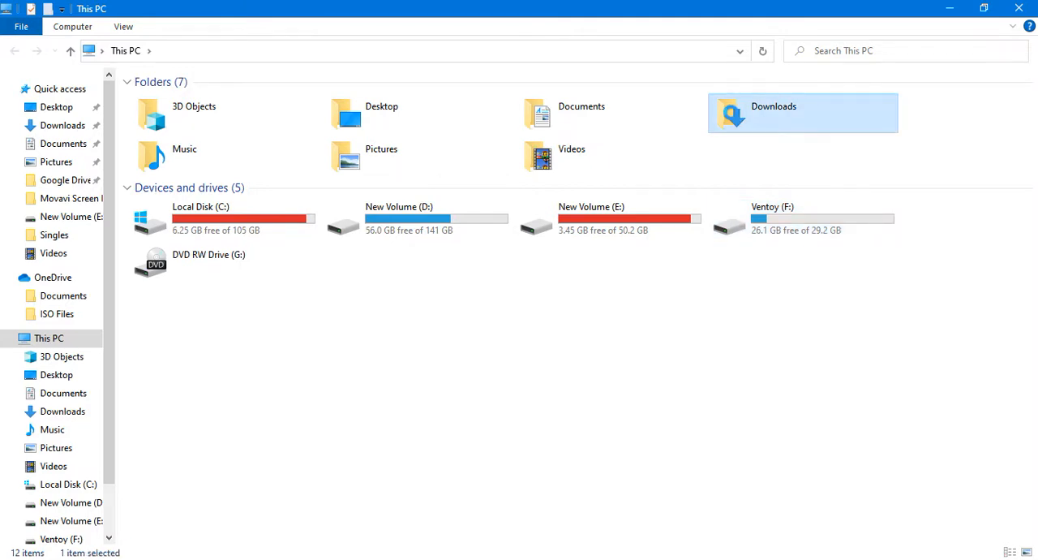
{"action": "left_click", "coordinate": [669, 141]}
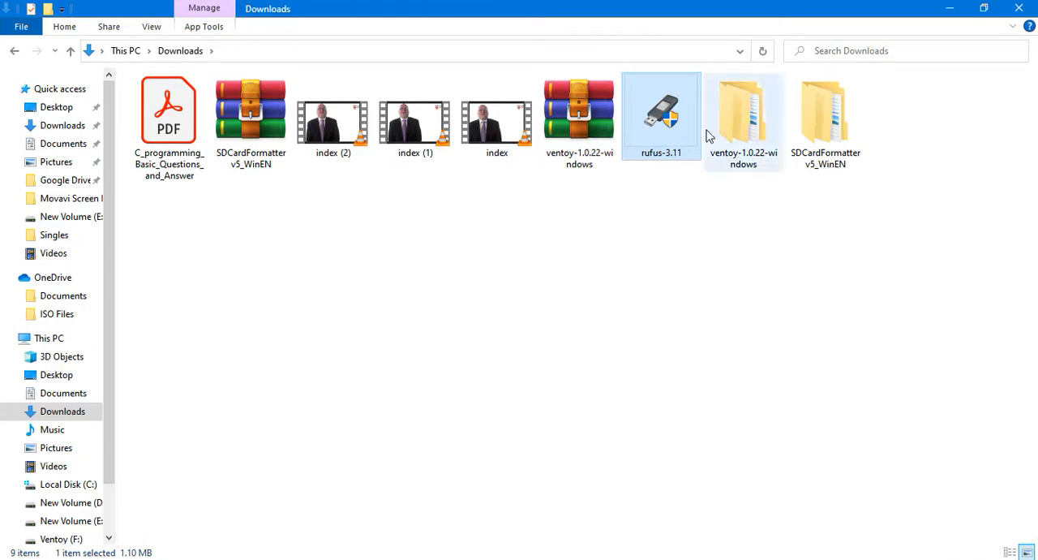
{"action": "double_click", "coordinate": [649, 139]}
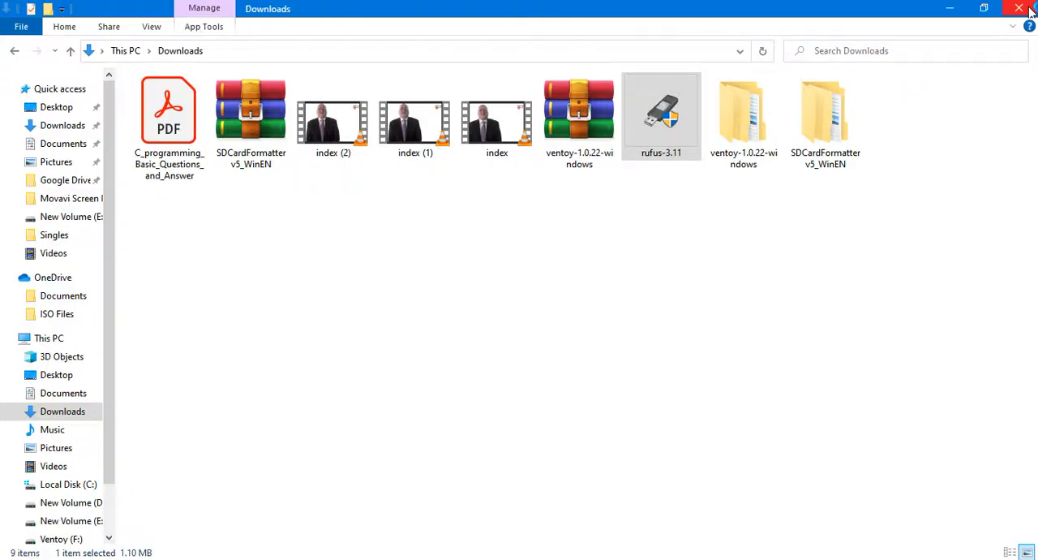
{"action": "left_click", "coordinate": [1028, 7]}
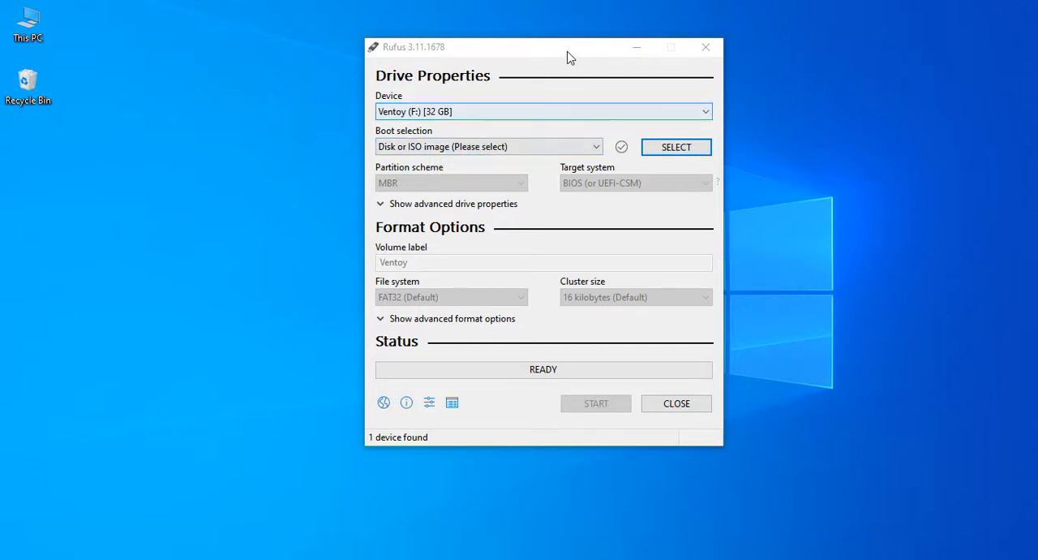
{"action": "left_click_drag", "start_coordinate": [568, 56], "coordinate": [564, 58]}
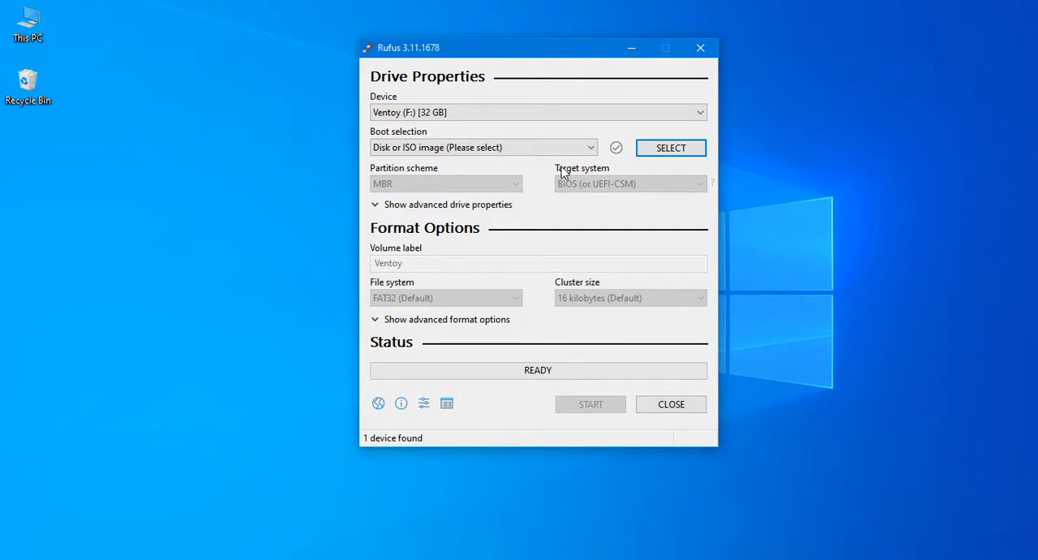
{"action": "left_click", "coordinate": [588, 148]}
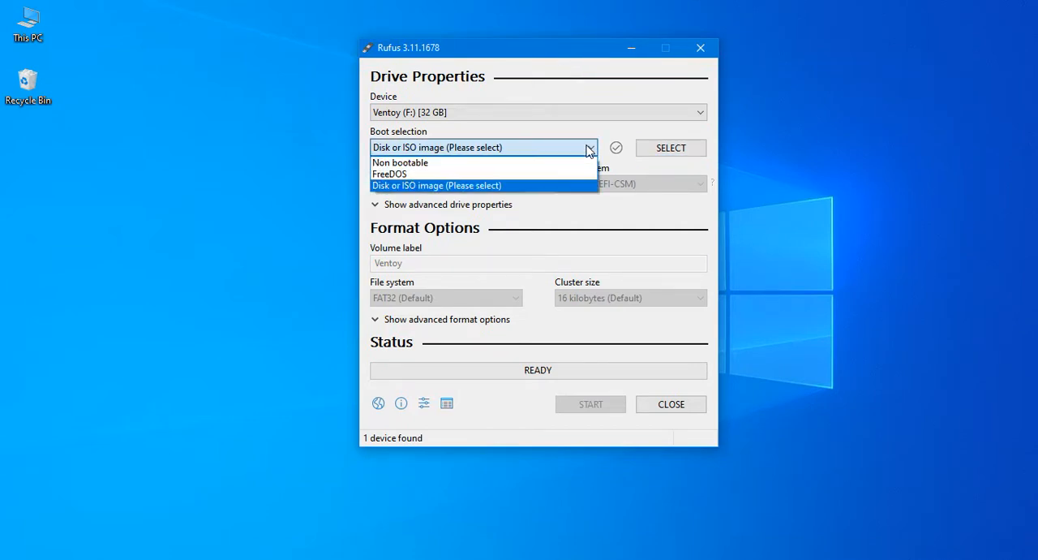
{"action": "left_click", "coordinate": [589, 148]}
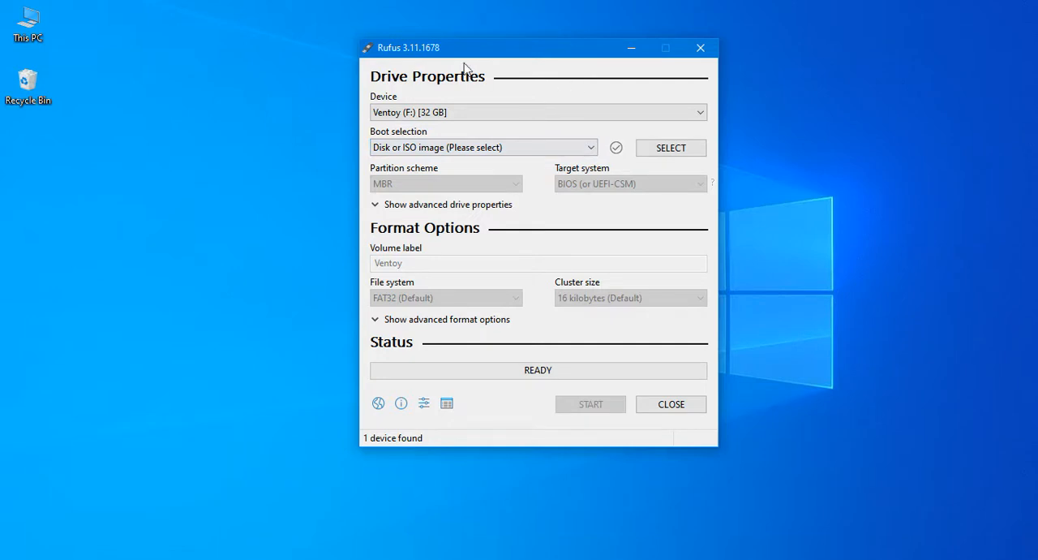
{"action": "left_click", "coordinate": [464, 113]}
{"action": "left_click", "coordinate": [463, 114]}
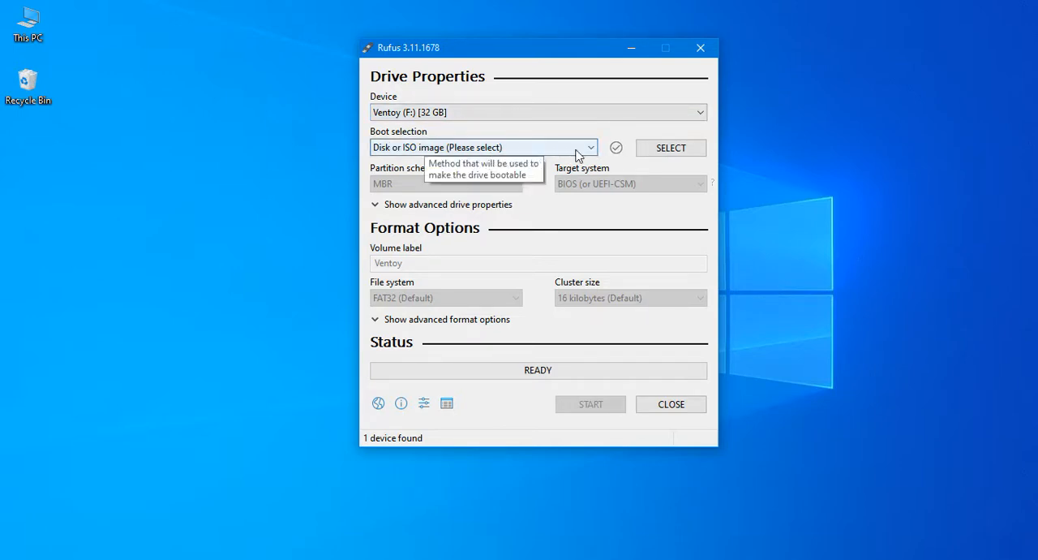
{"action": "left_click", "coordinate": [522, 150]}
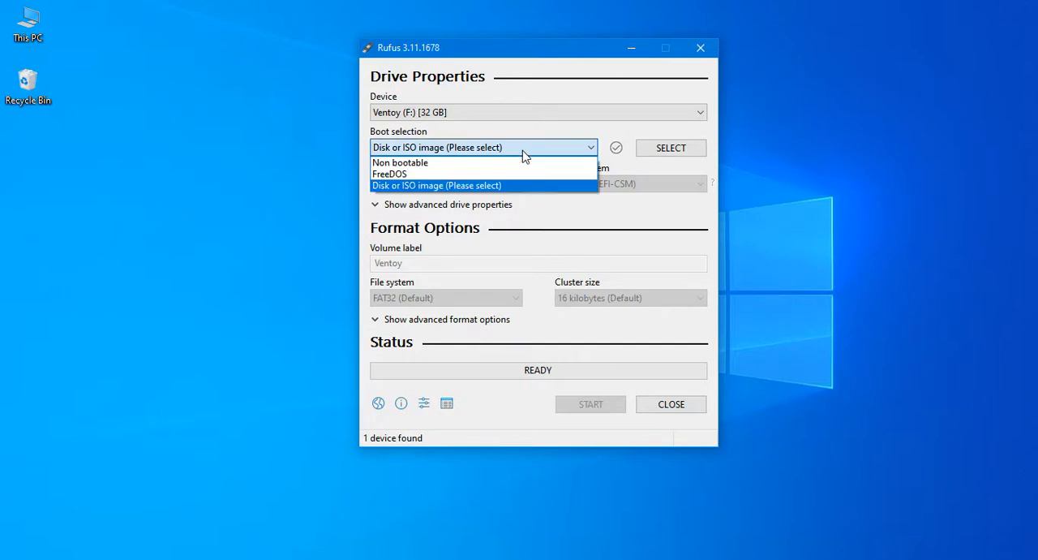
{"action": "left_click", "coordinate": [522, 150]}
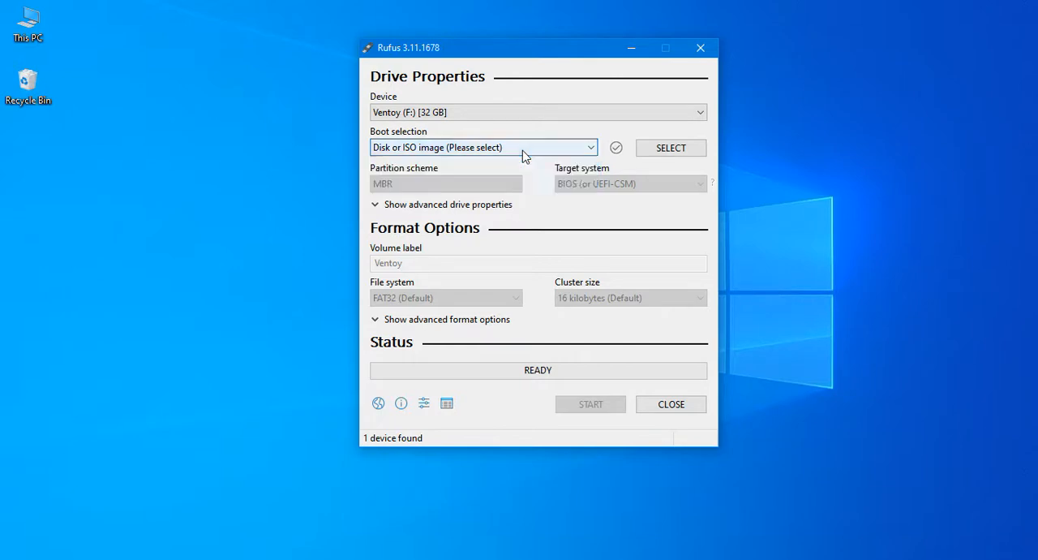
Load the tahr-6.0.5_PAE image from the OneDrive ISO Files folder as the boot selection
{"action": "left_click", "coordinate": [671, 152]}
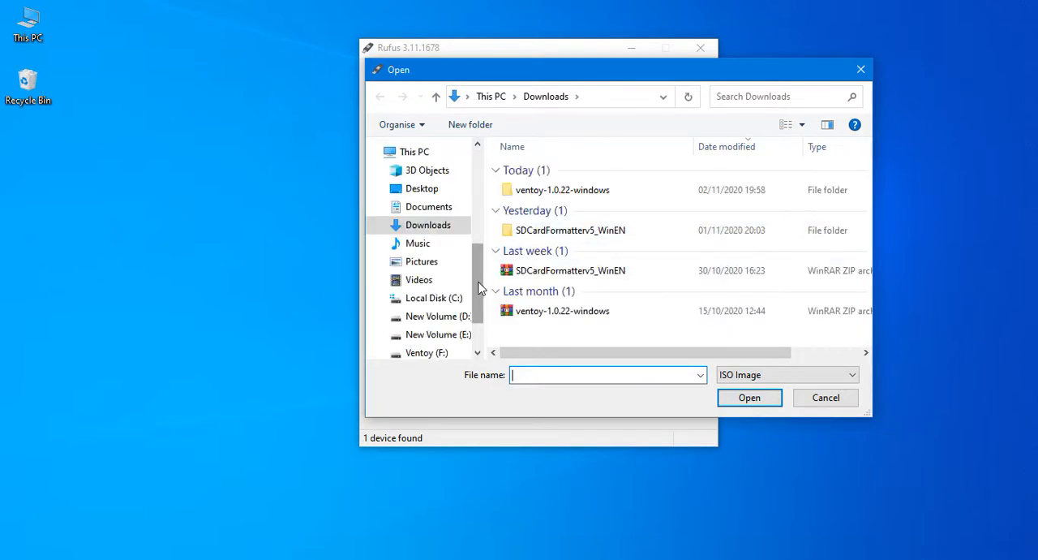
{"action": "scroll", "coordinate": [479, 288], "scroll_direction": "down", "scroll_amount": 1}
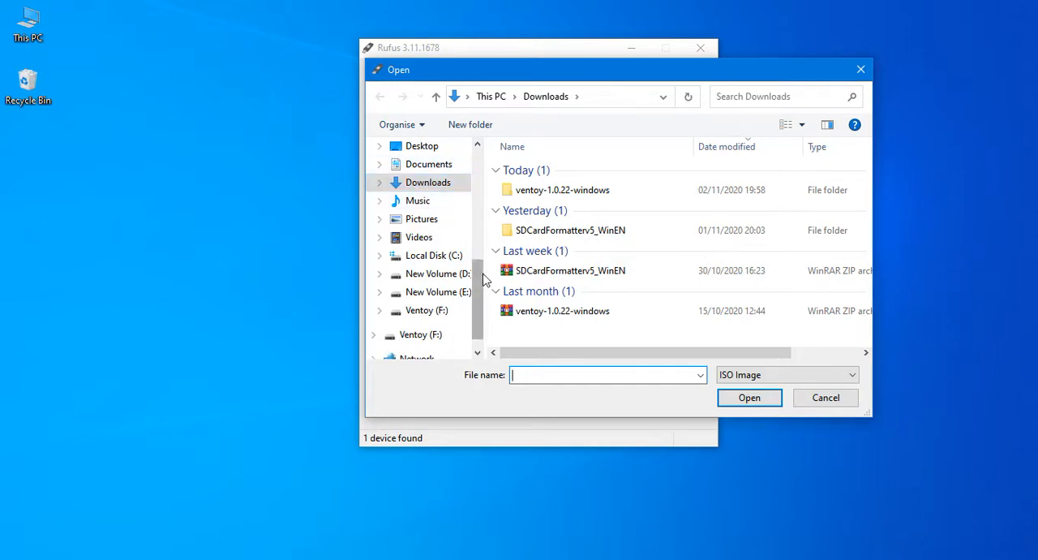
{"action": "left_click_drag", "start_coordinate": [479, 274], "coordinate": [478, 251]}
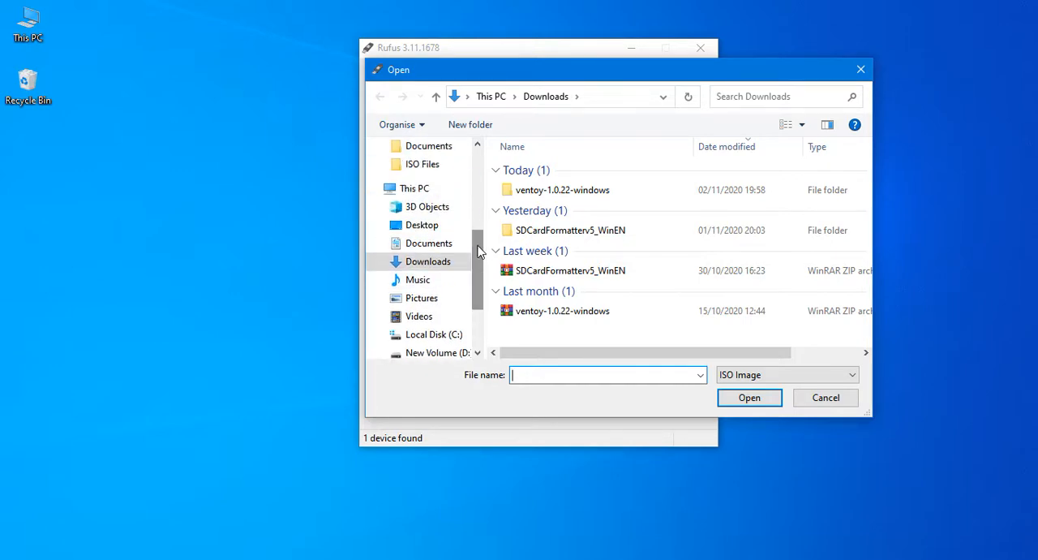
{"action": "left_click", "coordinate": [441, 167]}
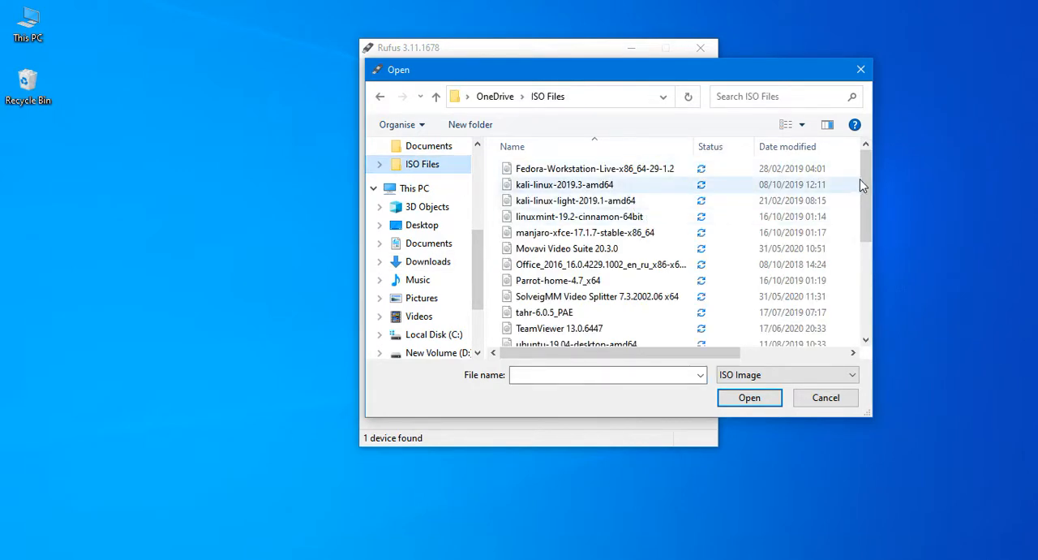
{"action": "scroll", "coordinate": [866, 233], "scroll_direction": "down", "scroll_amount": 3}
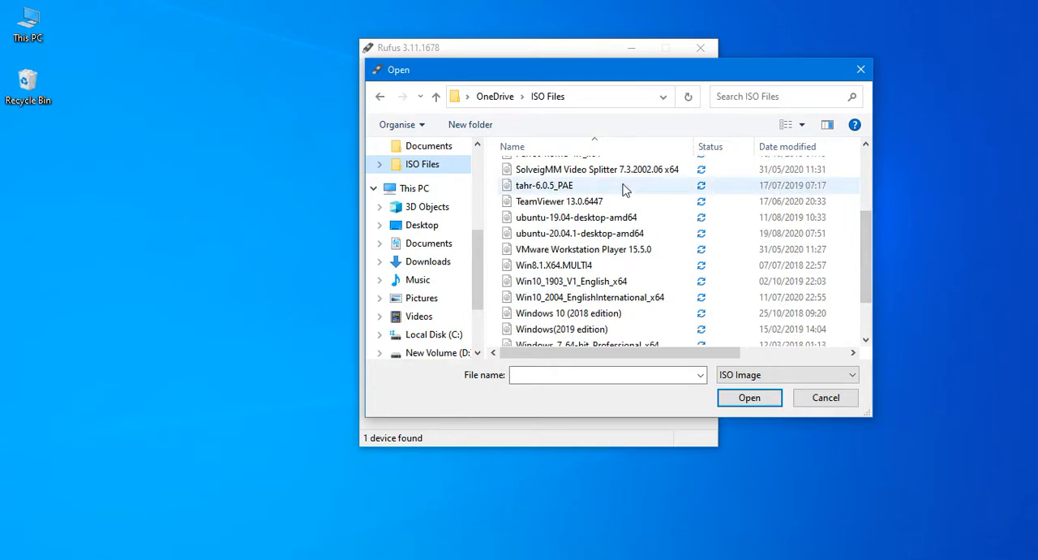
{"action": "left_click", "coordinate": [625, 189]}
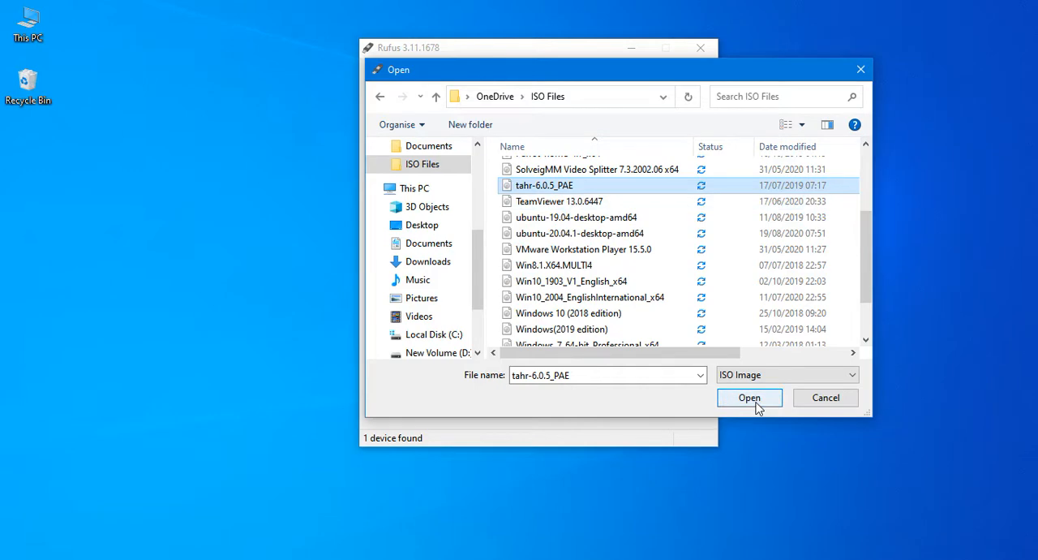
{"action": "left_click", "coordinate": [573, 287]}
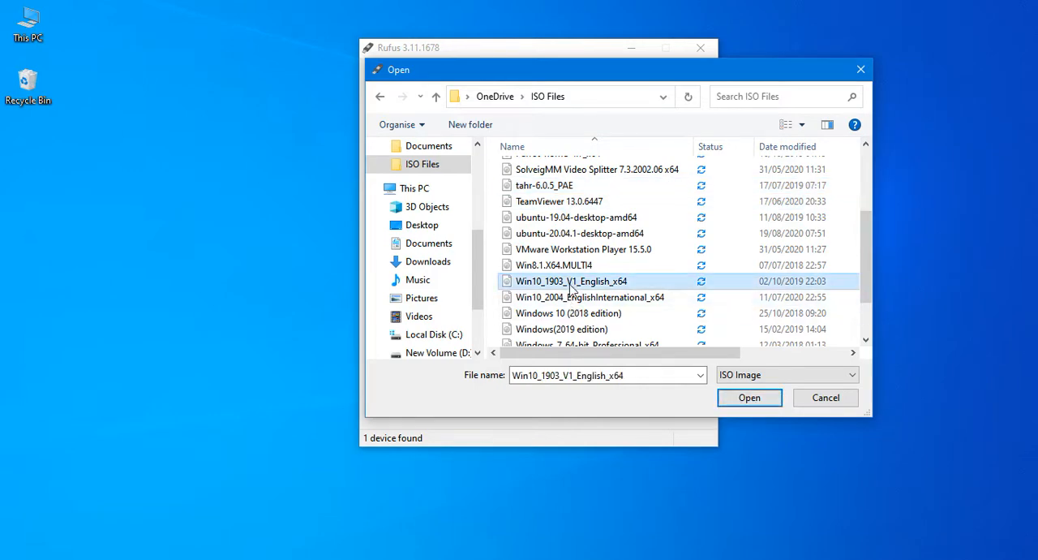
{"action": "left_click", "coordinate": [572, 299]}
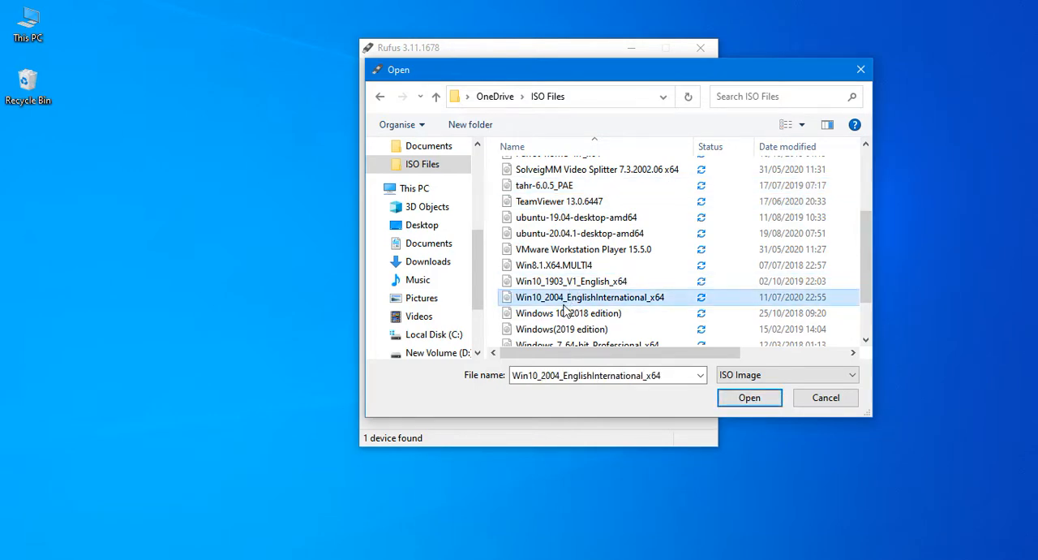
{"action": "left_click", "coordinate": [561, 235]}
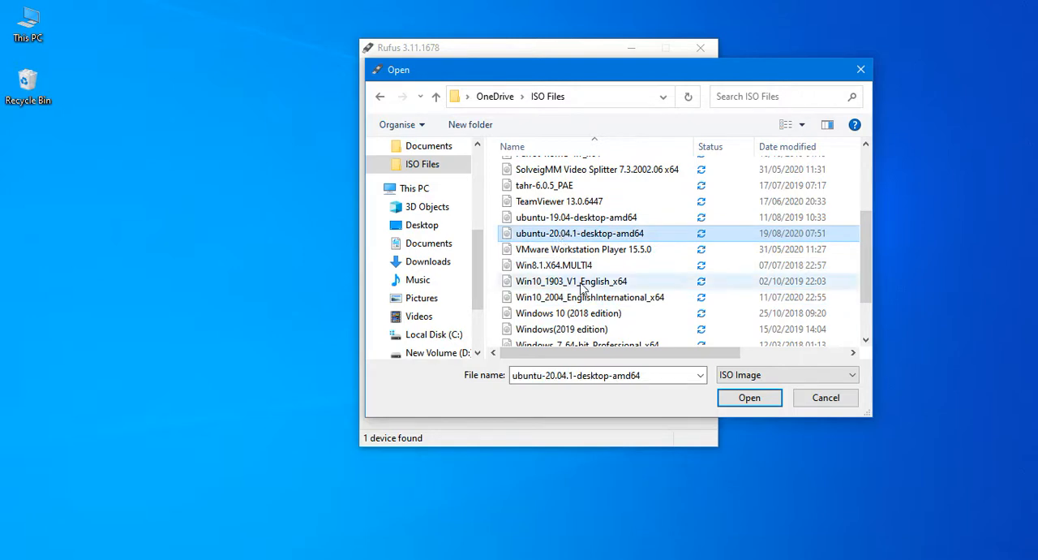
{"action": "left_click", "coordinate": [545, 187]}
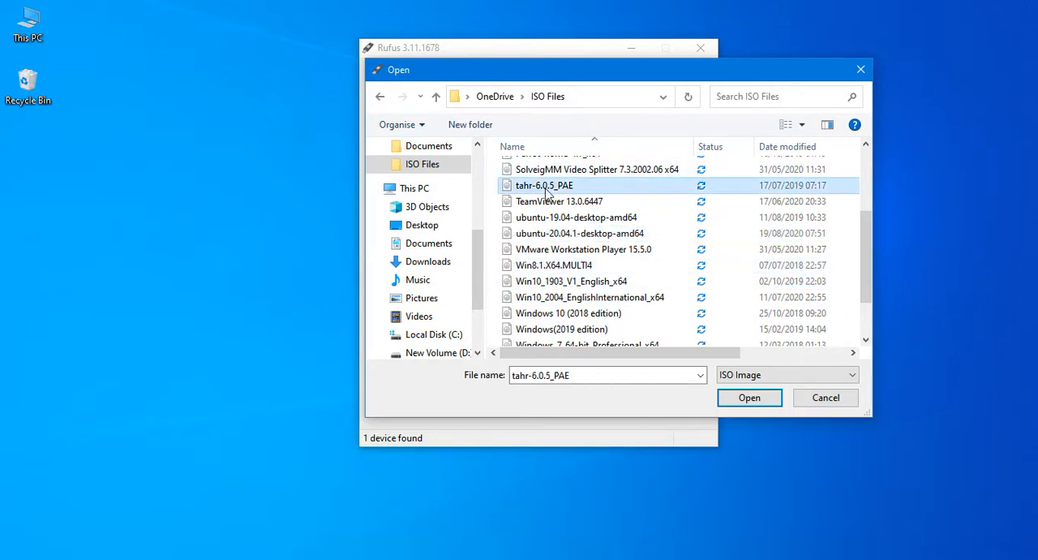
{"action": "left_click", "coordinate": [750, 398]}
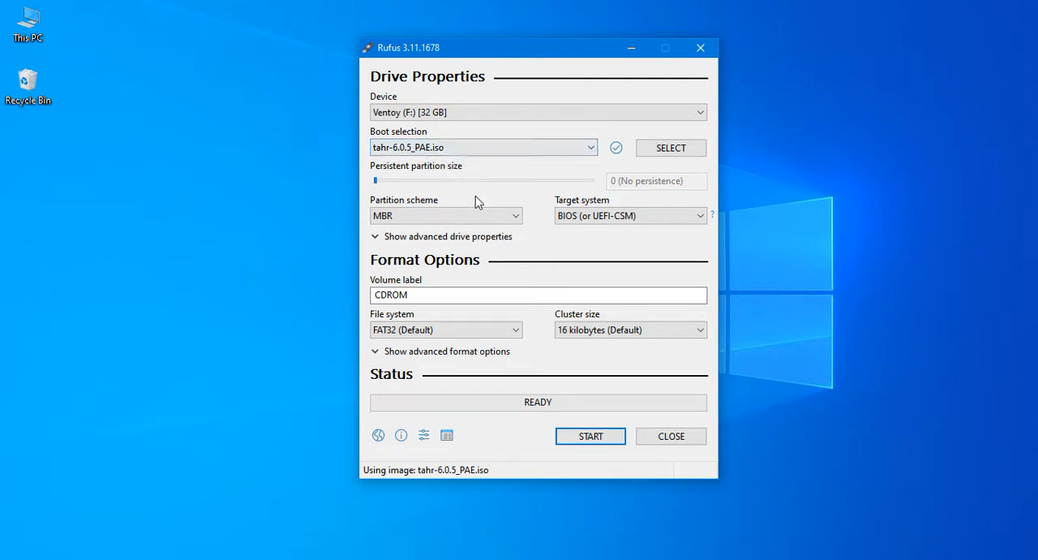
{"action": "left_click", "coordinate": [428, 217]}
{"action": "left_click", "coordinate": [428, 217]}
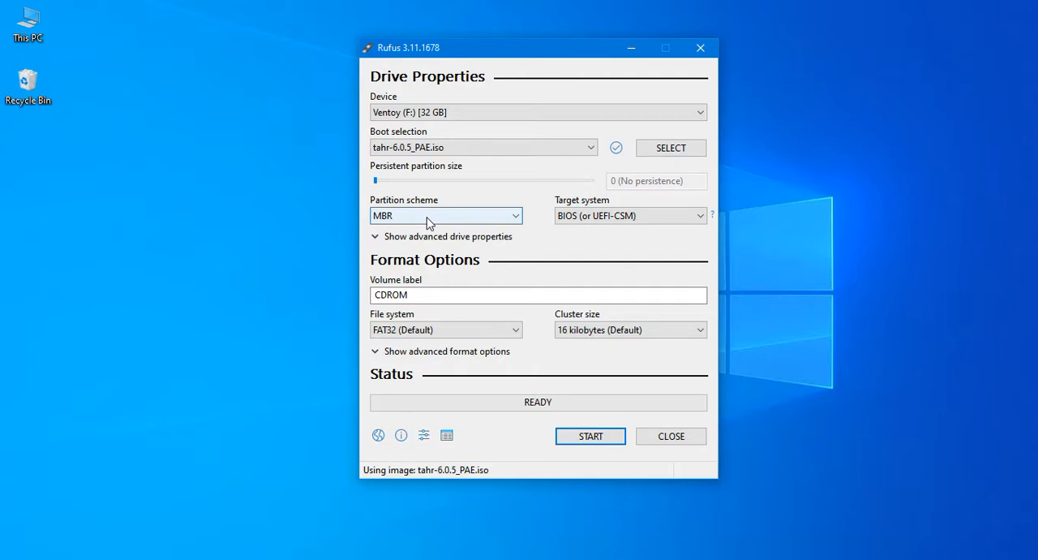
{"action": "left_click", "coordinate": [587, 220]}
{"action": "left_click", "coordinate": [587, 222]}
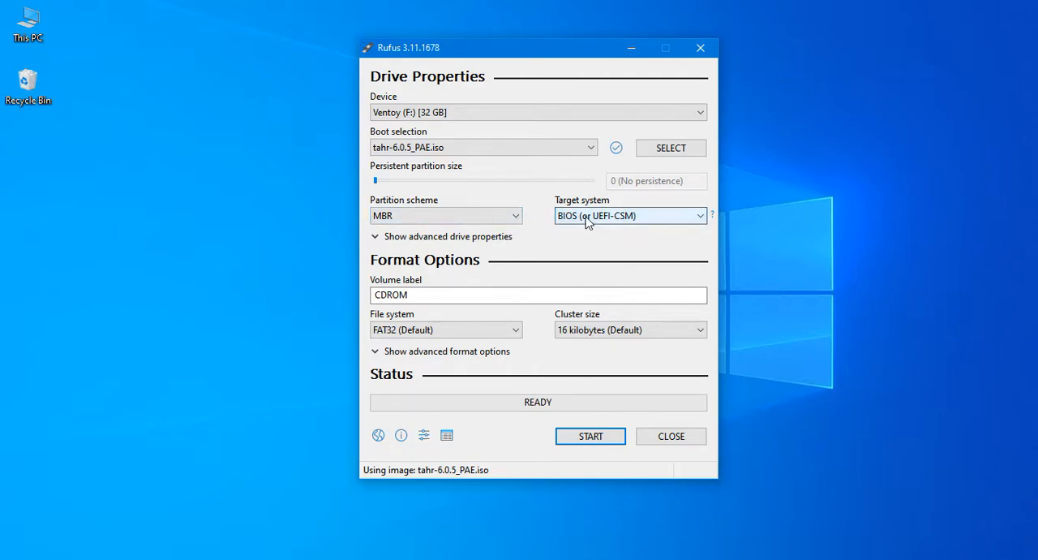
{"action": "left_click", "coordinate": [421, 296]}
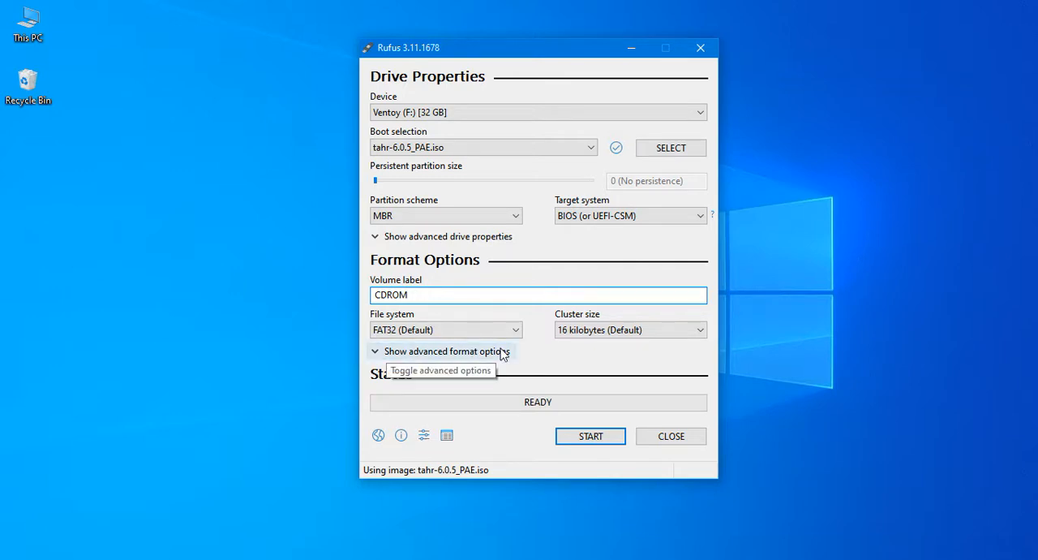
Write the image to the Ventoy (F:) drive in ISO Image mode, accepting the erasure of all its data and partitions, and close Rufus
{"action": "left_click", "coordinate": [589, 437]}
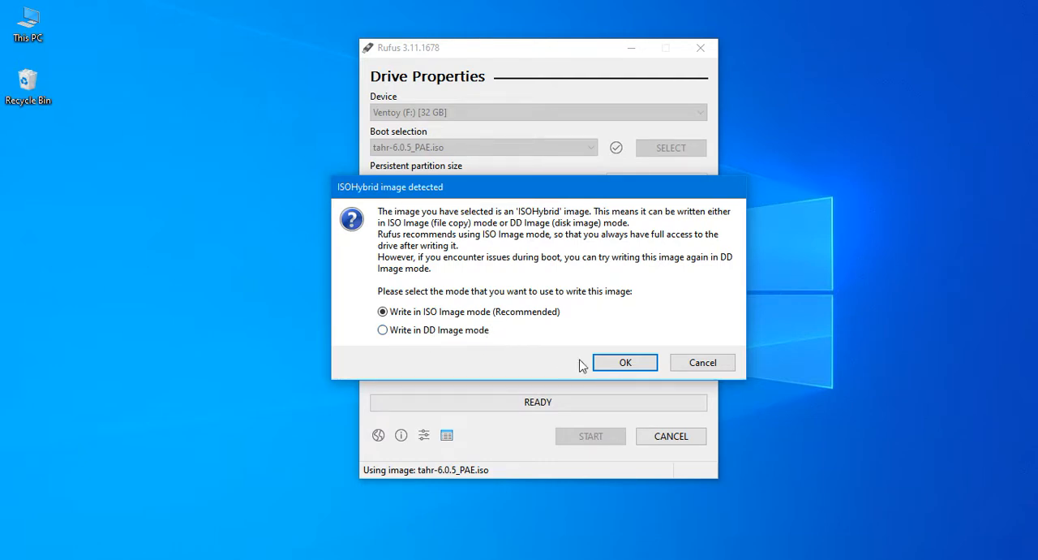
{"action": "left_click", "coordinate": [636, 365]}
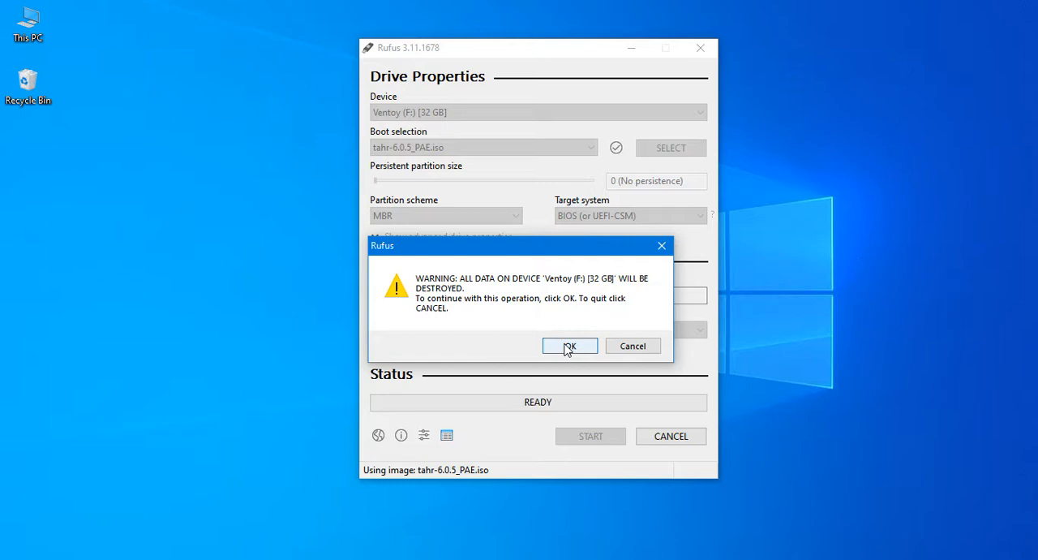
{"action": "left_click", "coordinate": [568, 346]}
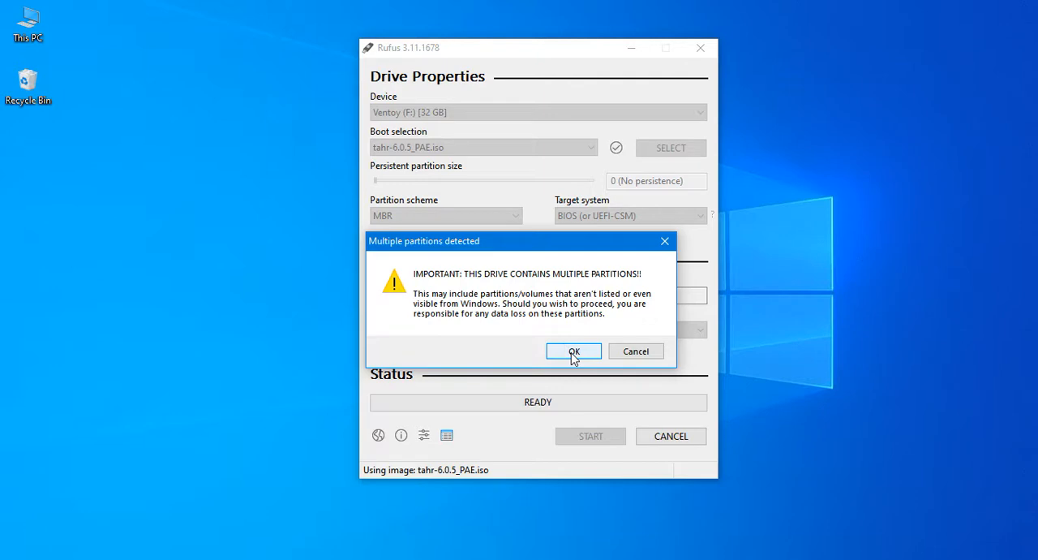
{"action": "left_click", "coordinate": [573, 353]}
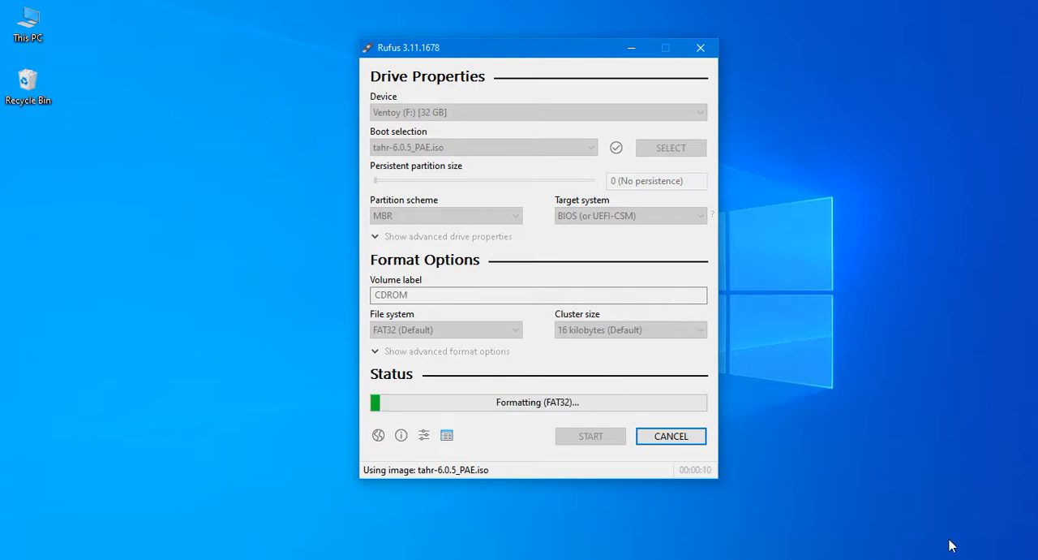
{"action": "left_click", "coordinate": [959, 550]}
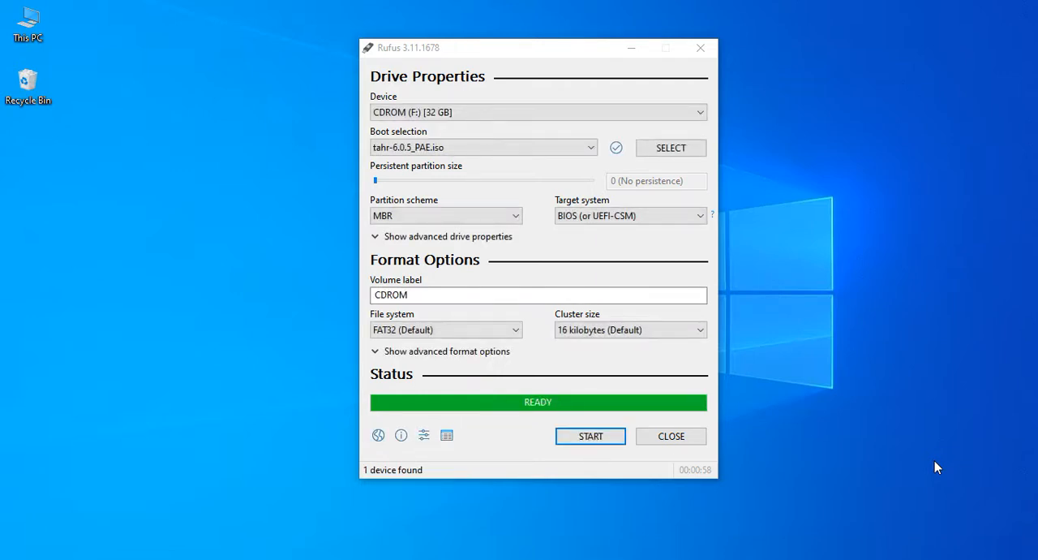
{"action": "left_click", "coordinate": [680, 439]}
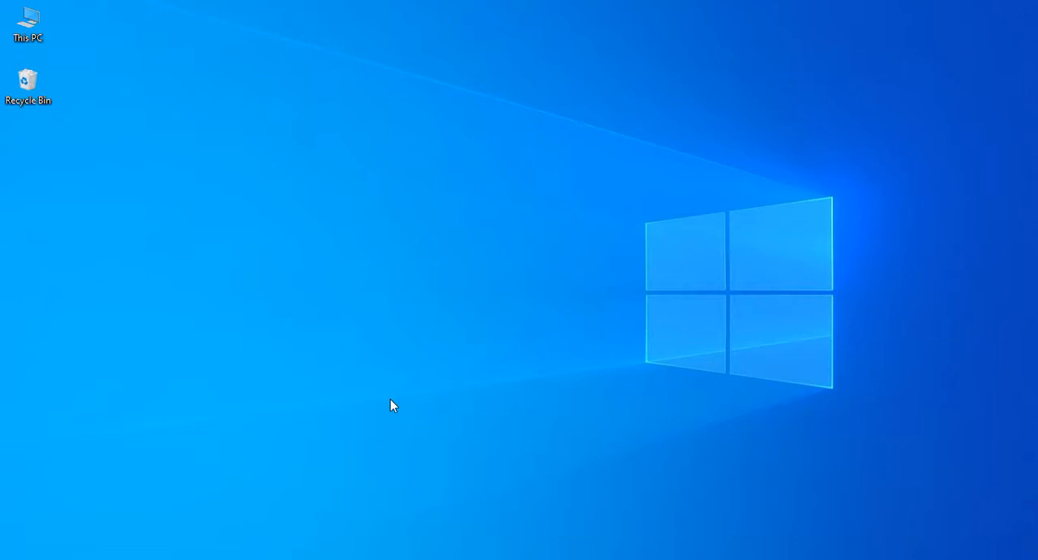
Check the rewritten F: drive among the drives in This PC and close the window
{"action": "key", "text": "super+e"}
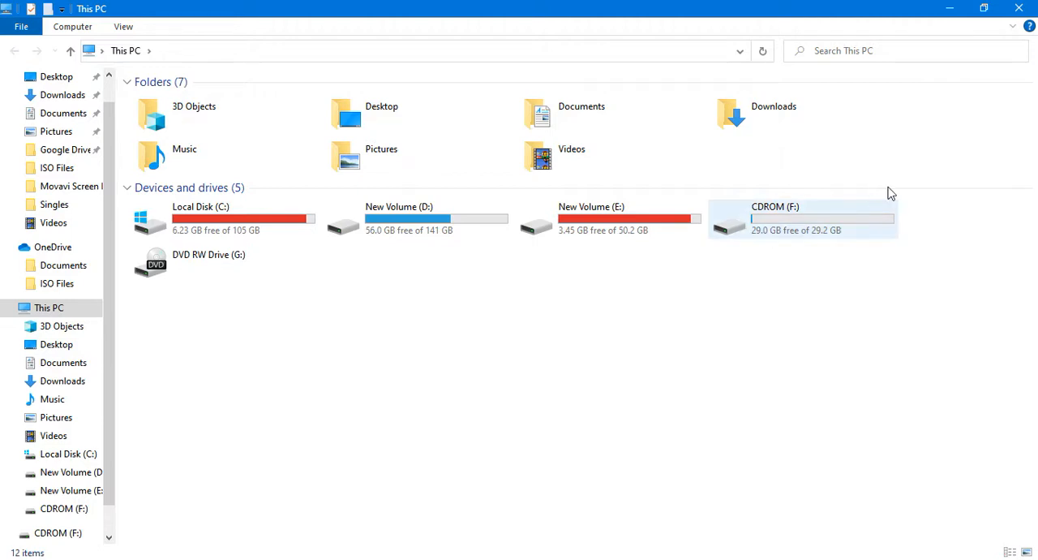
{"action": "left_click", "coordinate": [1019, 9]}
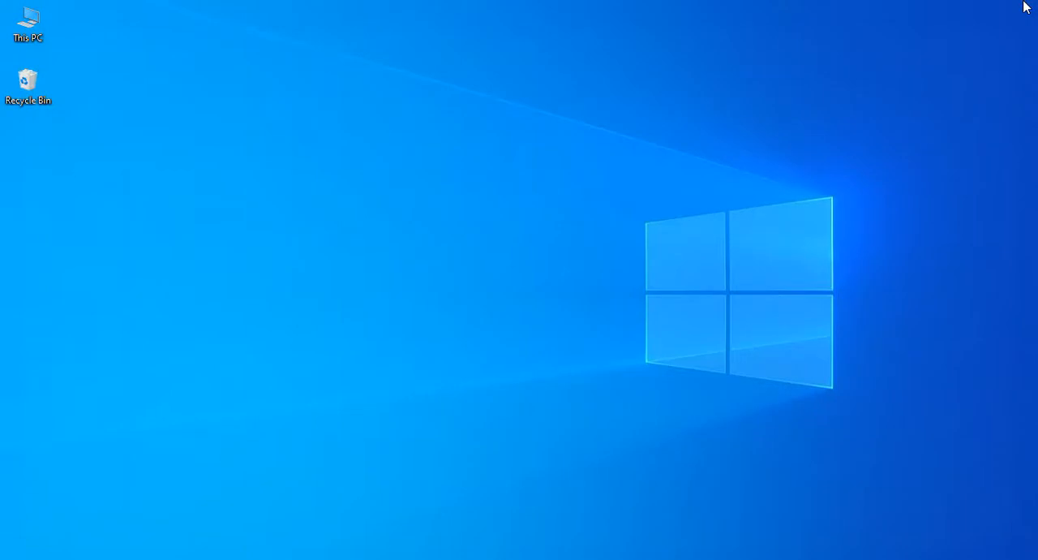